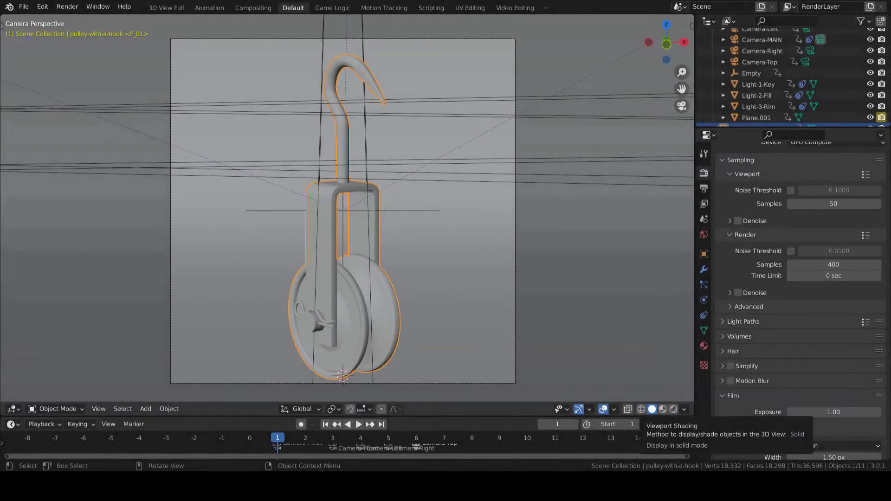
# Switch the viewport to rendered shading and inspect the curved top of the pulley's hook up close.
pyautogui.click(674, 409)
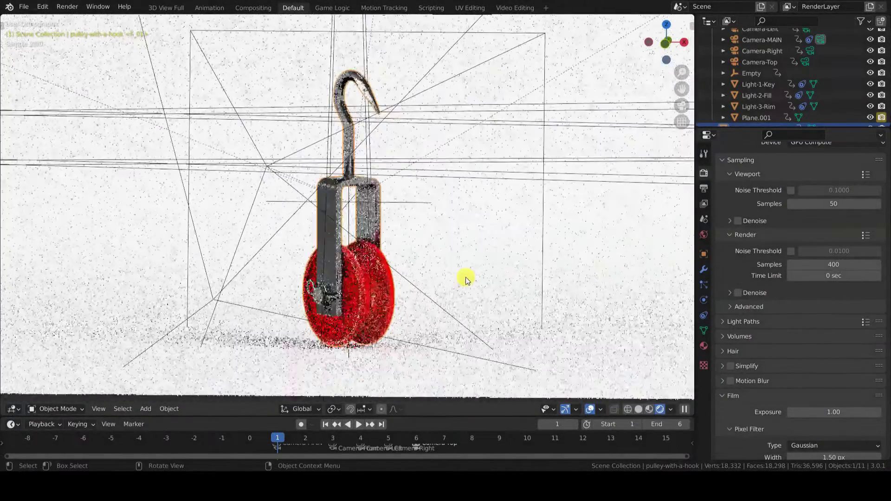
pyautogui.scroll(3, 392, 236)
pyautogui.keyDown('shift'); pyautogui.moveTo(398, 188); pyautogui.dragTo(322, 258, button='middle'); pyautogui.keyUp('shift')
pyautogui.scroll(5, 398, 322)
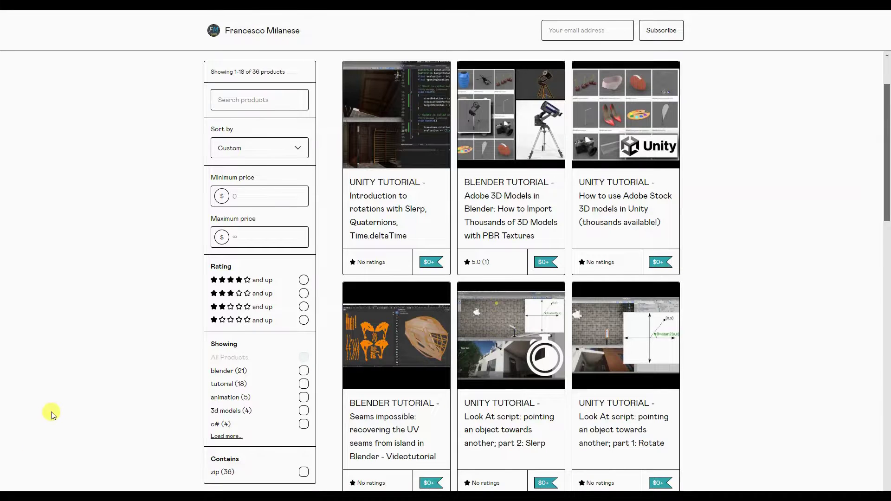
# Browse the Blender and Unity tutorials offered on the online store page.
pyautogui.scroll(-8, 52, 415)
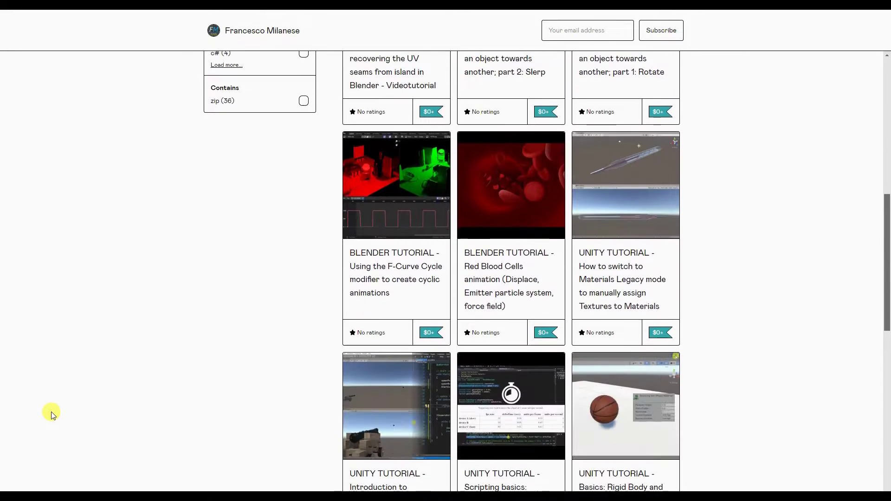
pyautogui.scroll(-8, 52, 414)
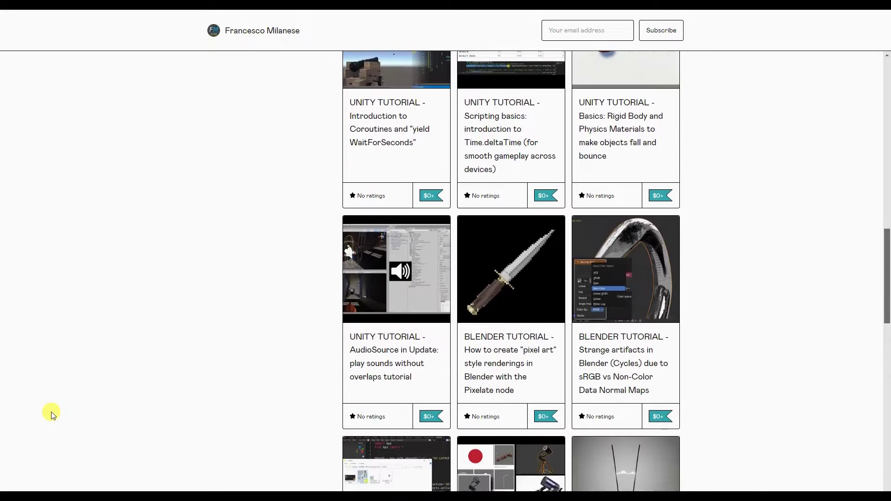
pyautogui.scroll(-8, 52, 414)
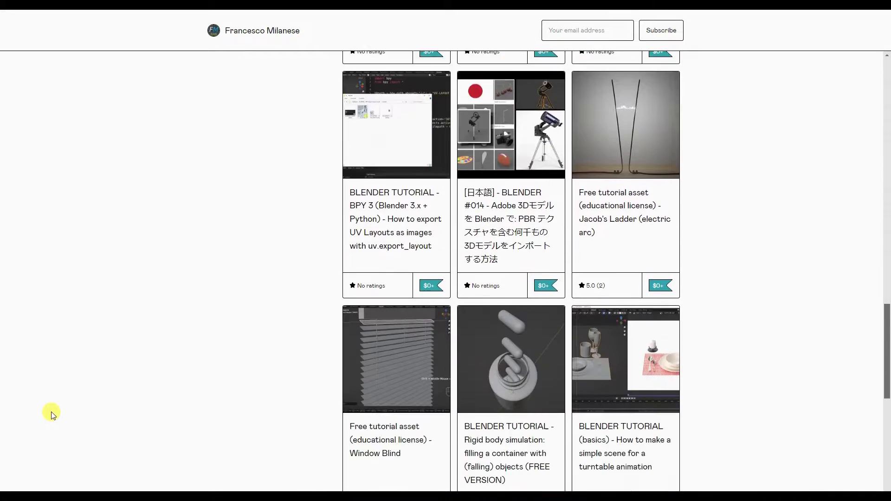
pyautogui.scroll(-8, 52, 414)
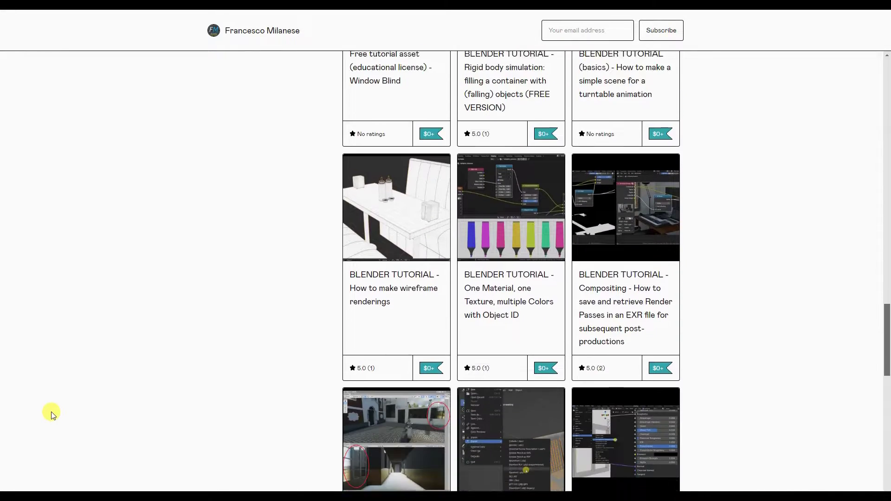
pyautogui.scroll(-5, 52, 415)
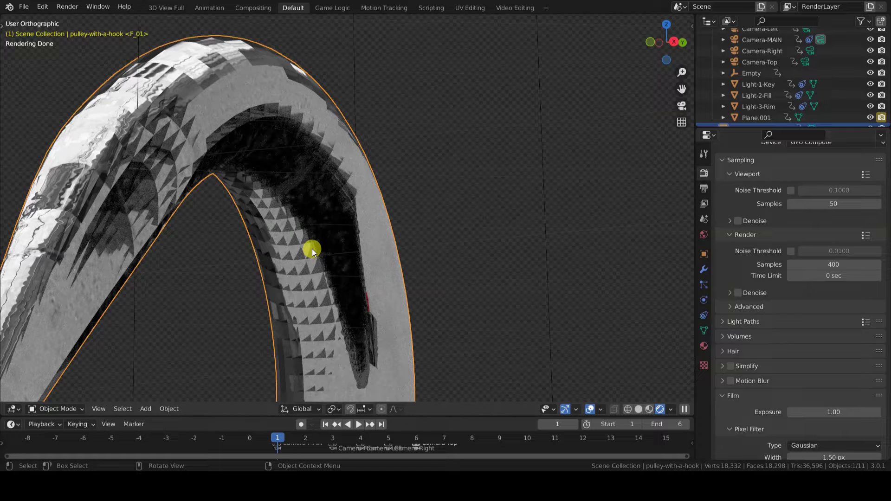
# Switch to solid shading, select the pulley-with-a-hook object and inspect the hook's mesh in Edit Mode.
pyautogui.press('z')
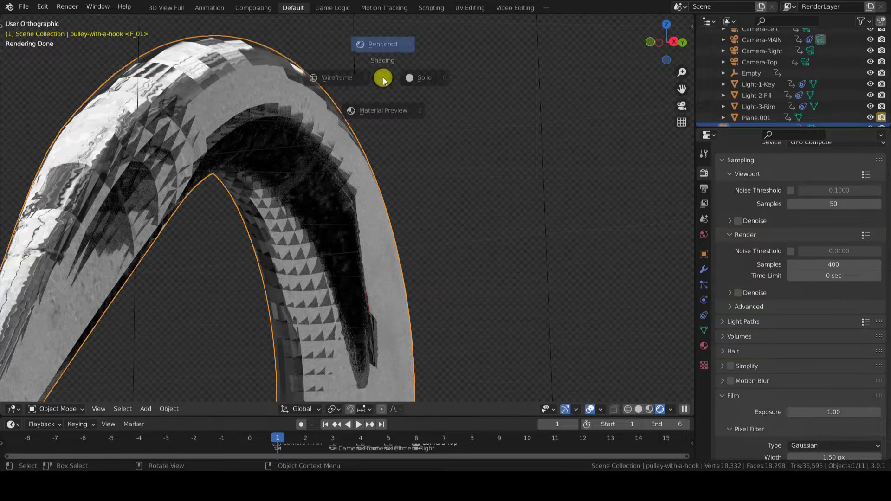
pyautogui.click(473, 81)
pyautogui.click(358, 226)
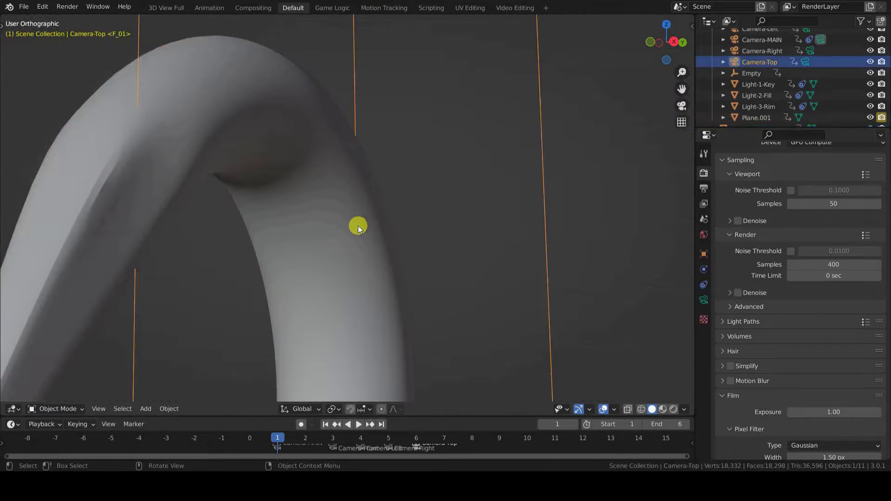
pyautogui.click(358, 226)
pyautogui.press('Tab')
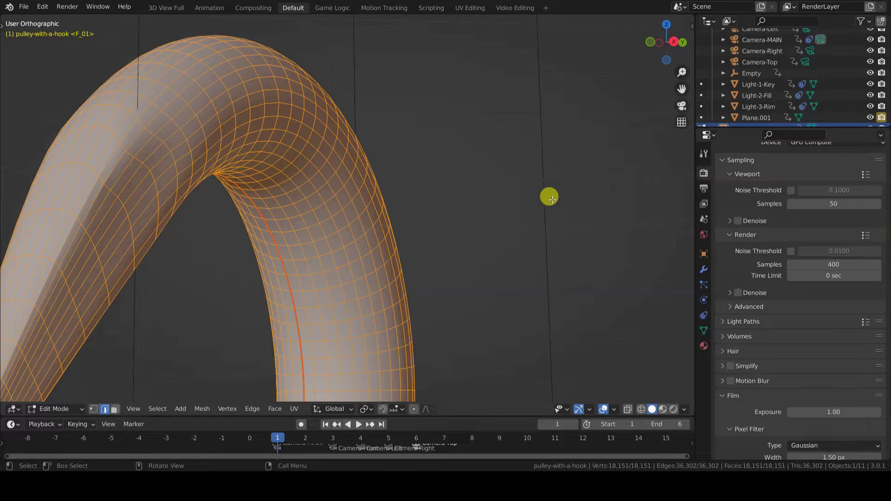
pyautogui.press('Tab')
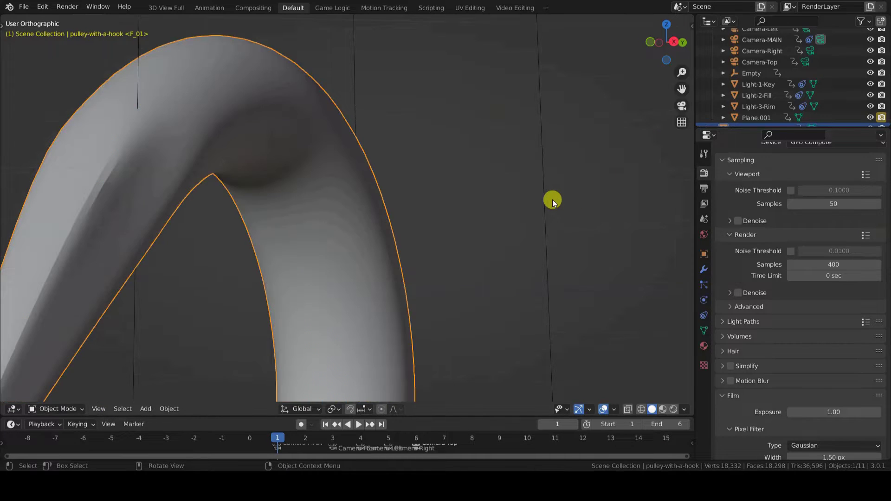
# Inspect the object's complete UV layout over the cycles_pulley-with-a-hook_normal.png texture.
pyautogui.press('n')
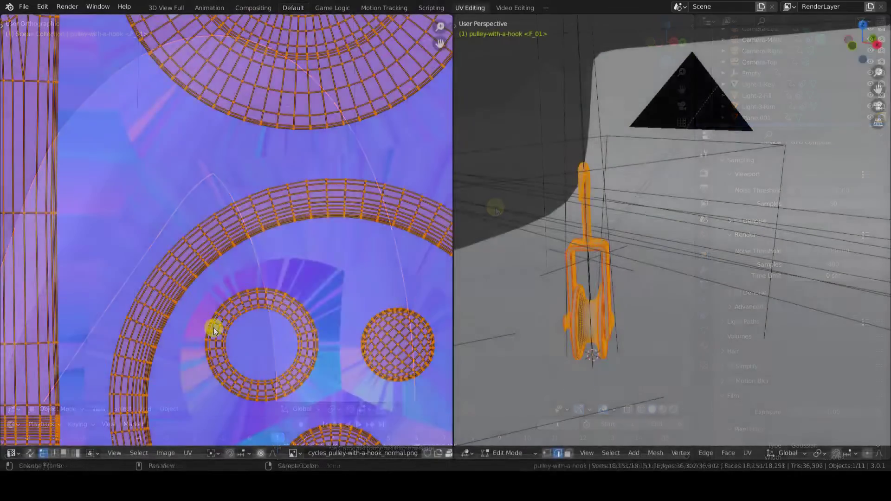
pyautogui.scroll(-5, 213, 325)
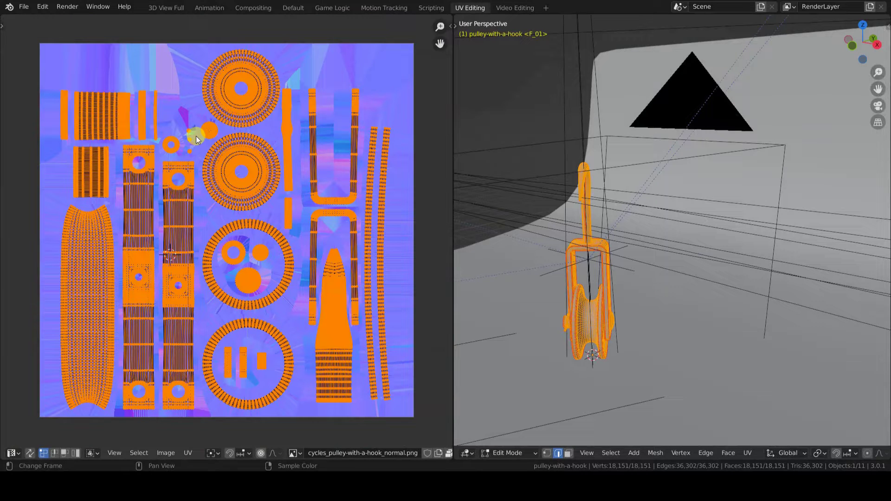
# Examine the pulley's material nodes: the PBR-4 group and the Albedo, Normal Map and ORMA image textures.
pyautogui.click(259, 10)
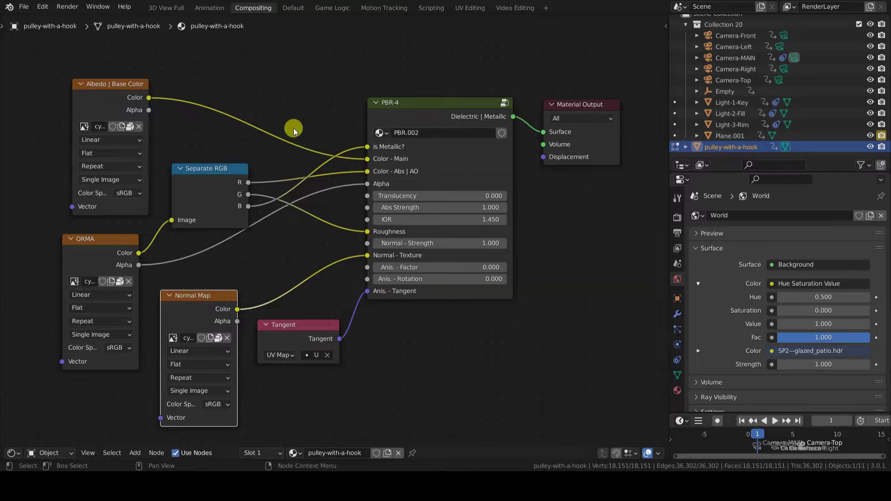
pyautogui.click(419, 107)
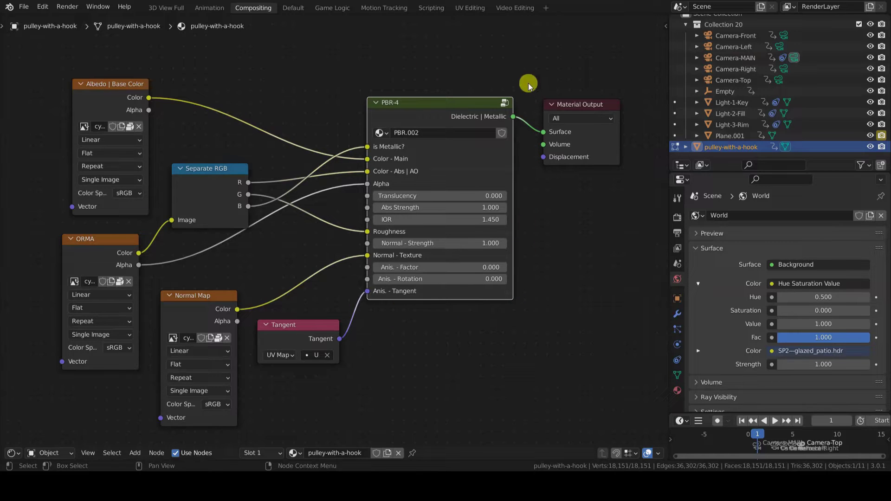
pyautogui.click(94, 91)
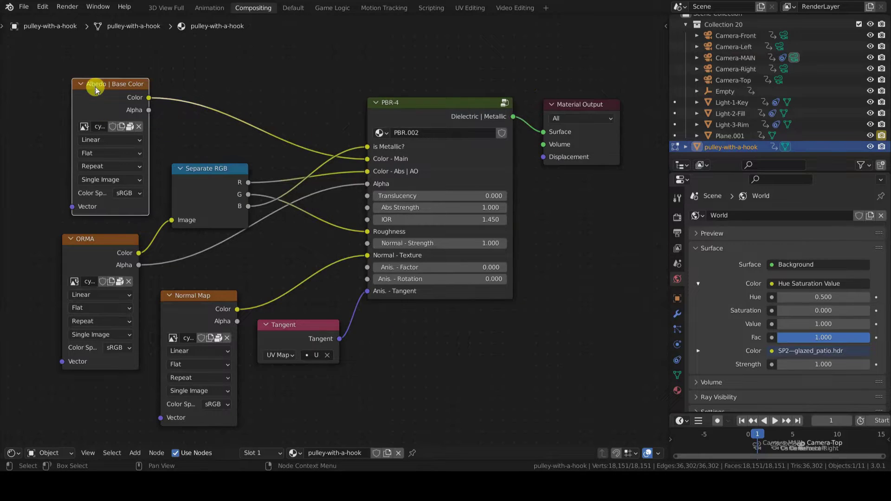
pyautogui.click(193, 298)
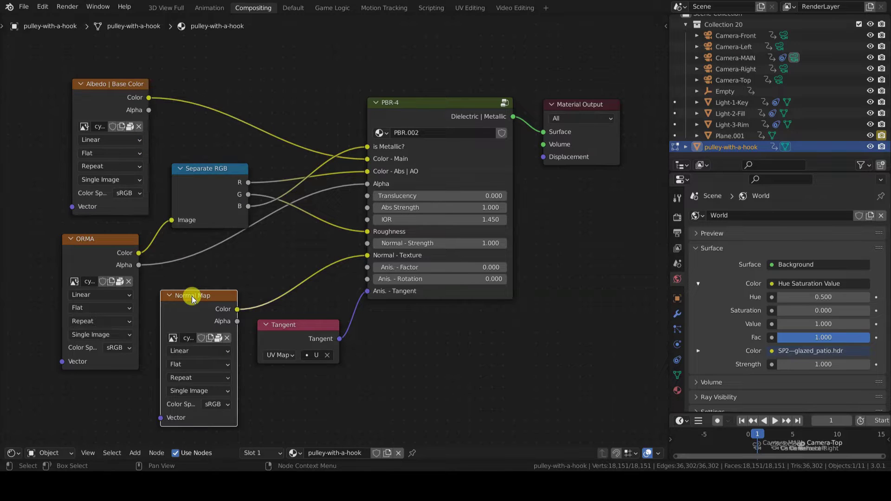
pyautogui.click(98, 241)
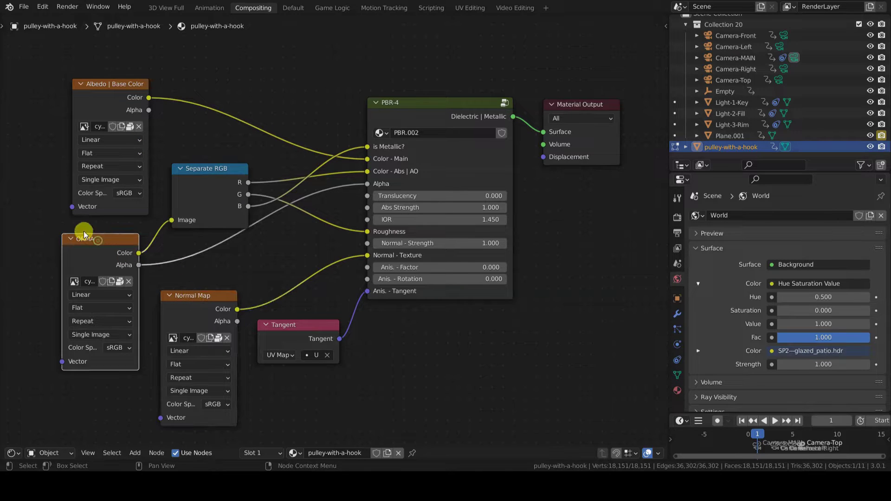
pyautogui.click(74, 281)
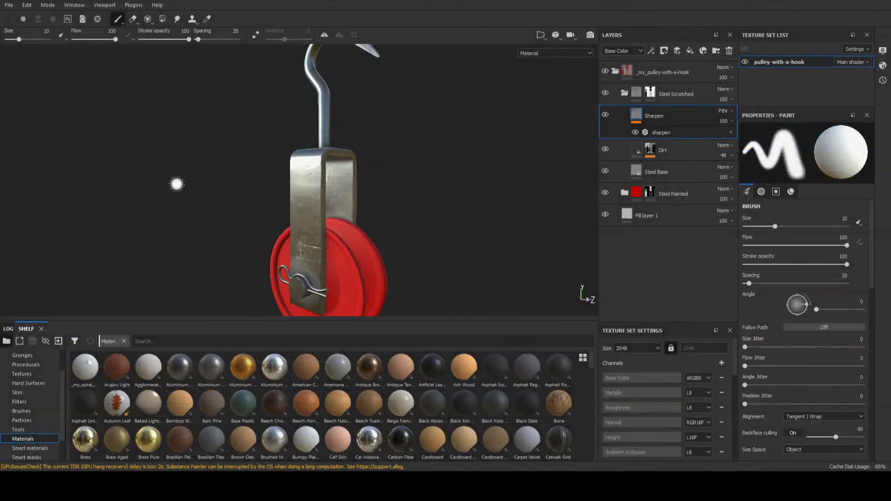
# Switch to Substance Painter and inspect the textured steel hook up close.
pyautogui.moveTo(177, 184)
pyautogui.keyDown('alt'); pyautogui.mouseDown()
pyautogui.moveTo(182, 189)
pyautogui.moveTo(36, 216)
pyautogui.moveTo(416, 301)
pyautogui.moveTo(427, 263)
pyautogui.moveTo(290, 219)
pyautogui.moveTo(527, 200)
pyautogui.moveTo(433, 127)
pyautogui.moveTo(426, 388)
pyautogui.moveTo(338, 229)
pyautogui.moveTo(396, 219)
pyautogui.moveTo(372, 242)
pyautogui.moveTo(344, 244)
pyautogui.mouseUp(); pyautogui.keyUp('alt')
pyautogui.scroll(5, 404, 245)
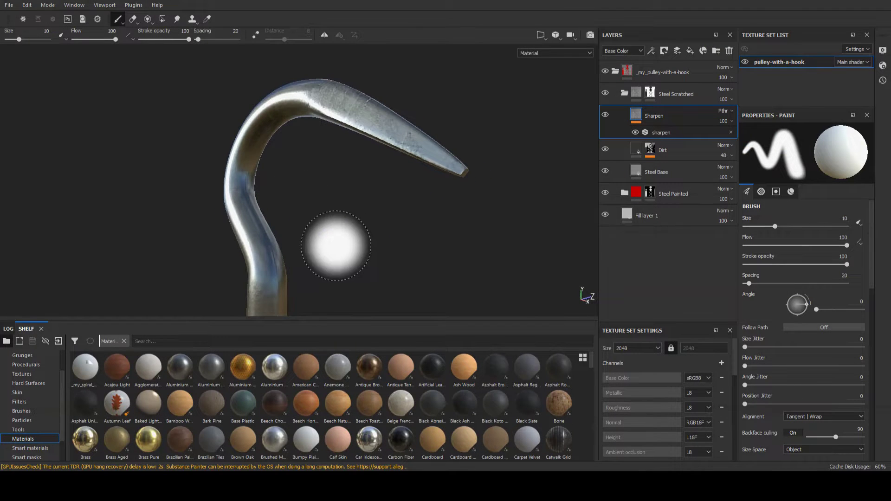
# Review the output maps of the ___METP___2019 texture export preset, and close the export dialog without exporting.
pyautogui.click(8, 4)
pyautogui.click(40, 169)
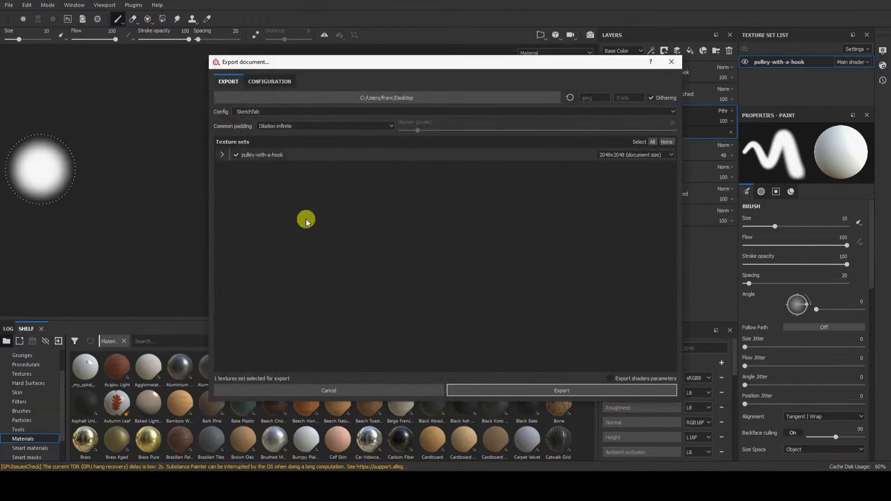
pyautogui.click(285, 82)
pyautogui.click(245, 336)
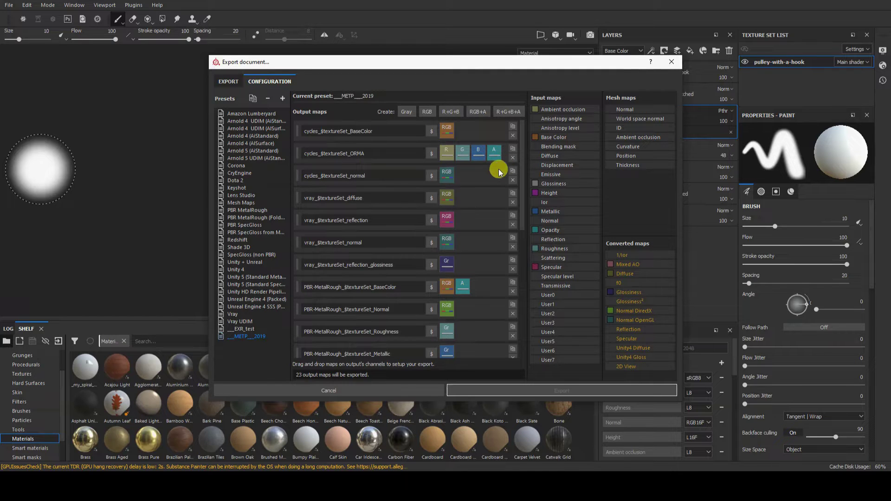
pyautogui.click(671, 63)
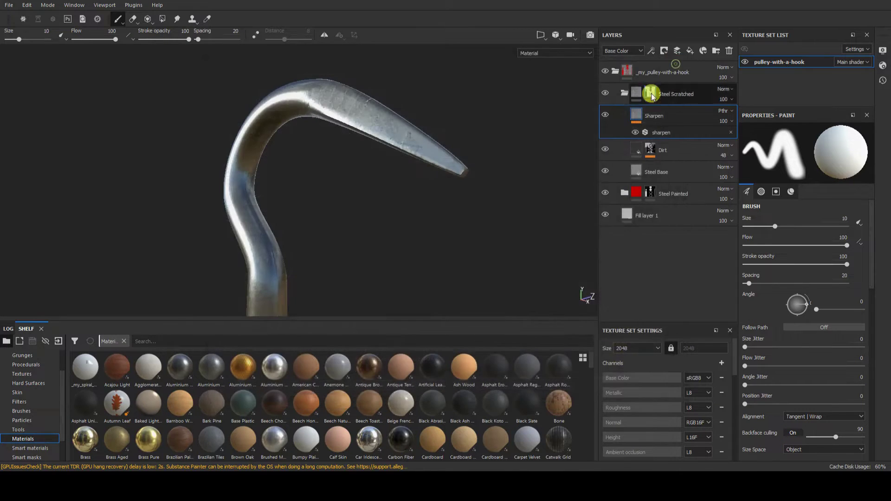
pyautogui.press('f')
pyautogui.keyDown('alt'); pyautogui.moveTo(479, 221); pyautogui.dragTo(493, 233); pyautogui.keyUp('alt')
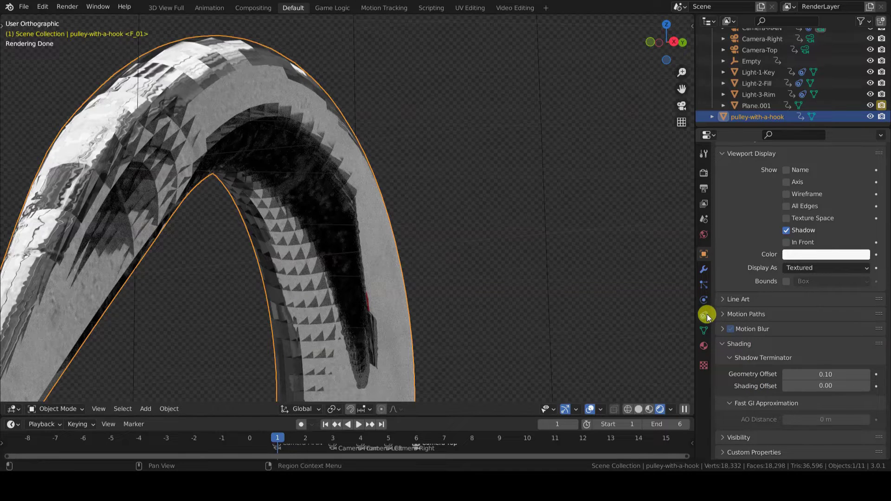
# Switch back to Blender and check the Auto Smooth normals setting in the pulley's mesh data.
pyautogui.click(703, 300)
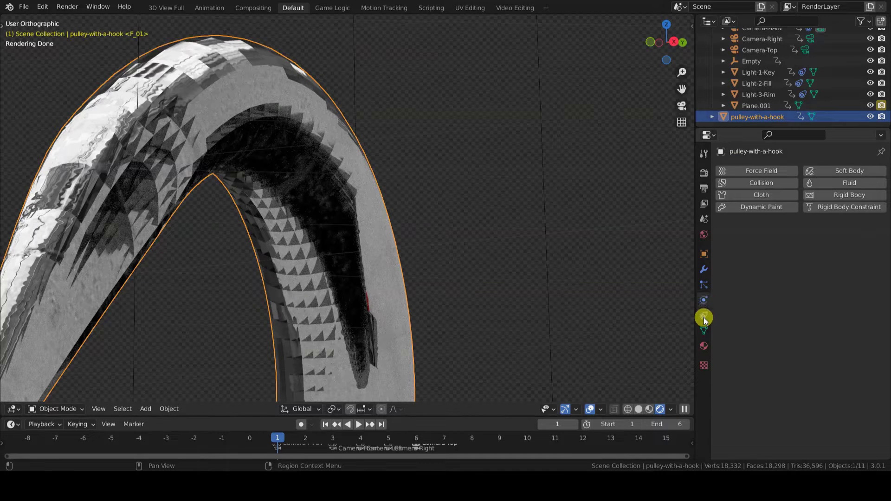
pyautogui.click(703, 331)
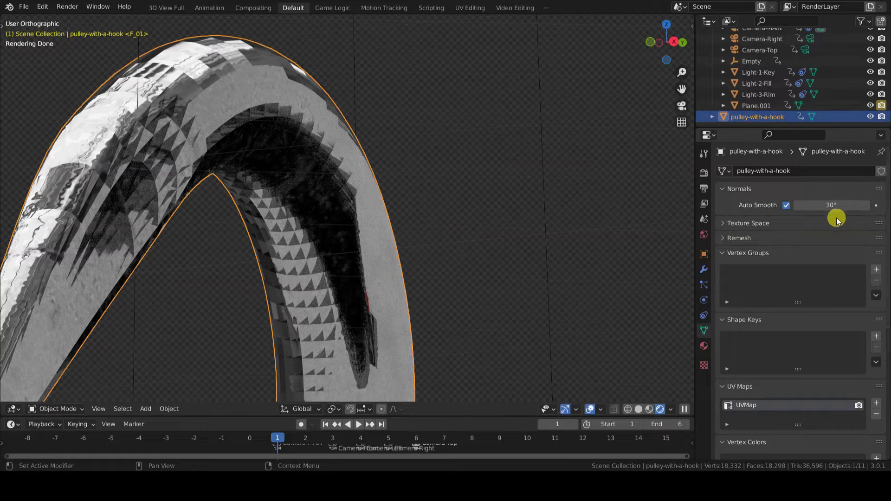
# Try an Edge Split modifier on the pulley-with-a-hook object, and remove it.
pyautogui.click(702, 271)
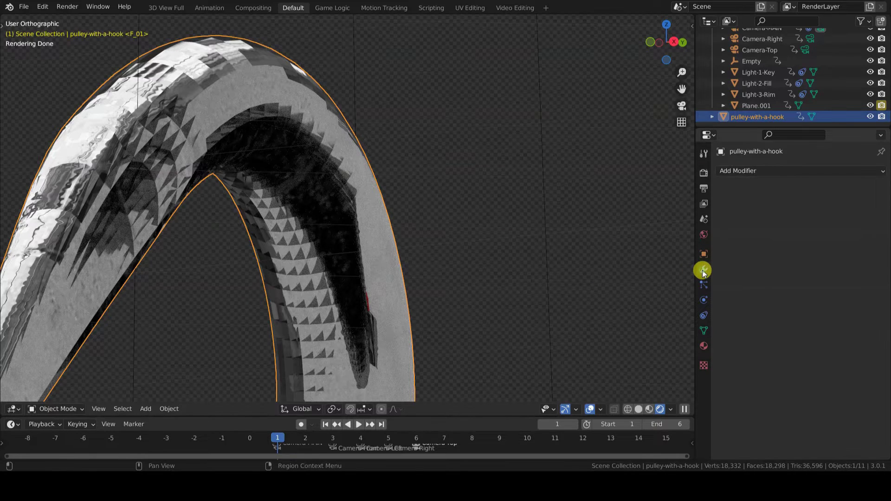
pyautogui.click(795, 170)
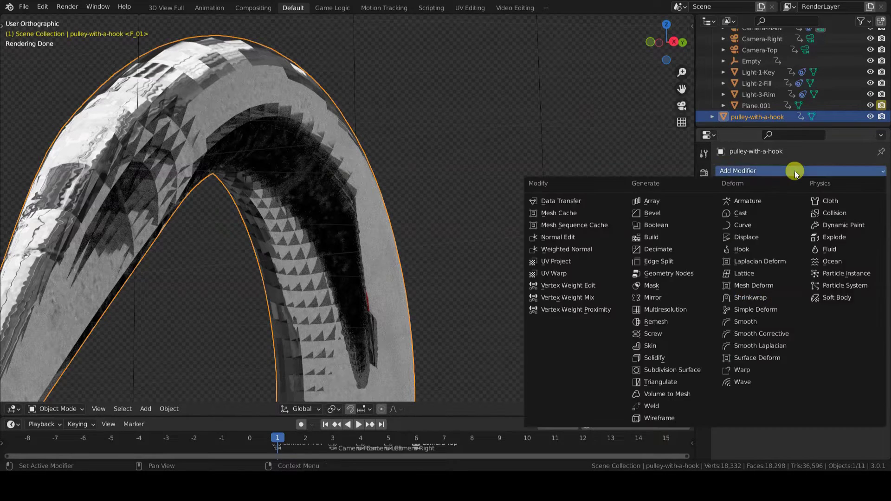
pyautogui.click(670, 261)
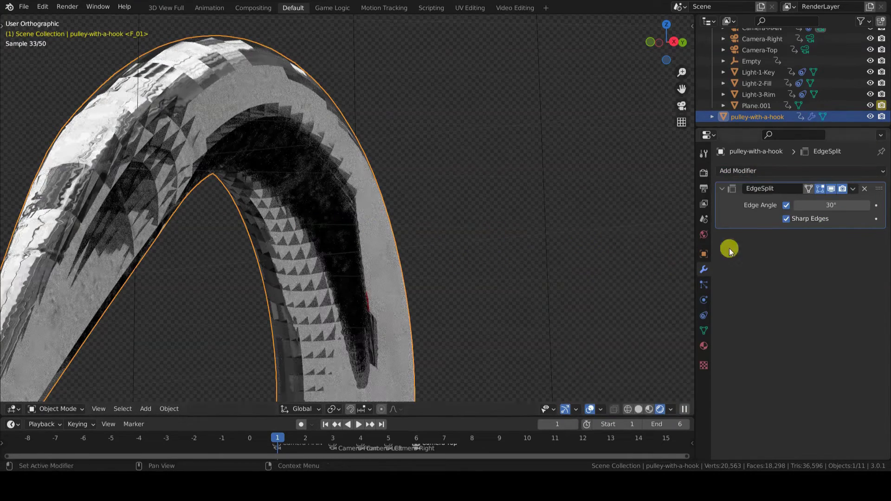
pyautogui.click(864, 190)
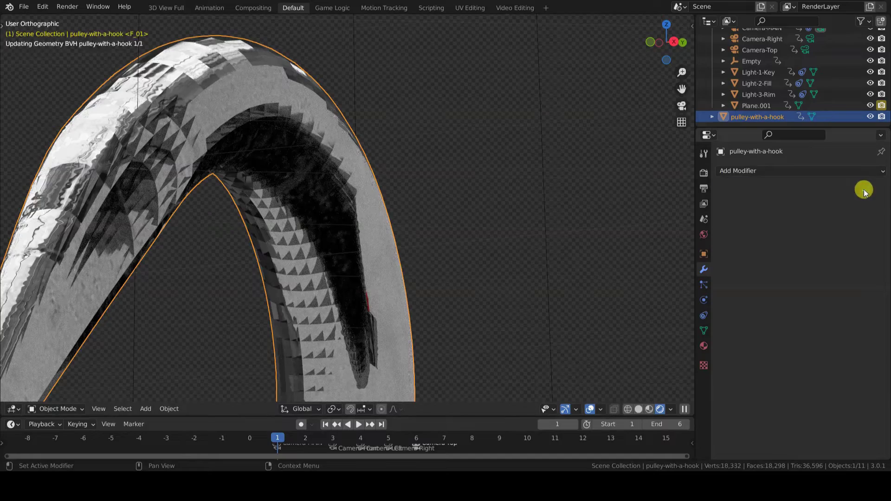
# Try a Subdivision Surface modifier on the pulley-with-a-hook object, and remove it.
pyautogui.click(830, 171)
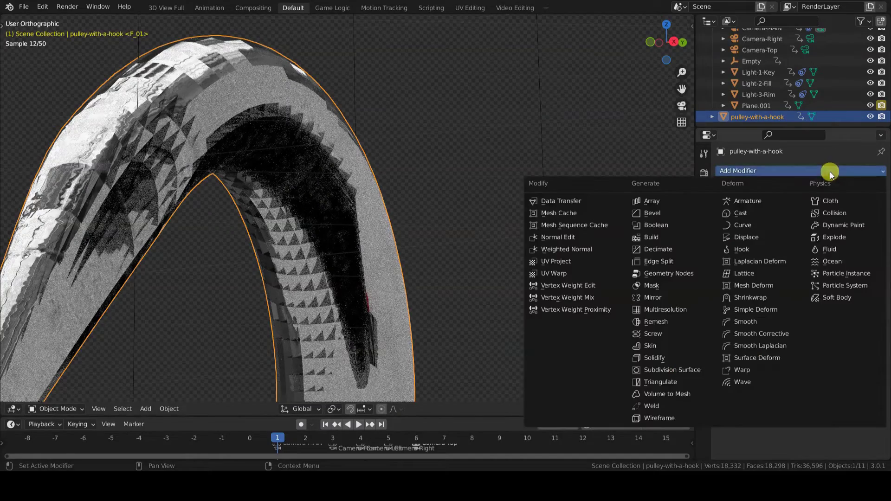
pyautogui.click(652, 374)
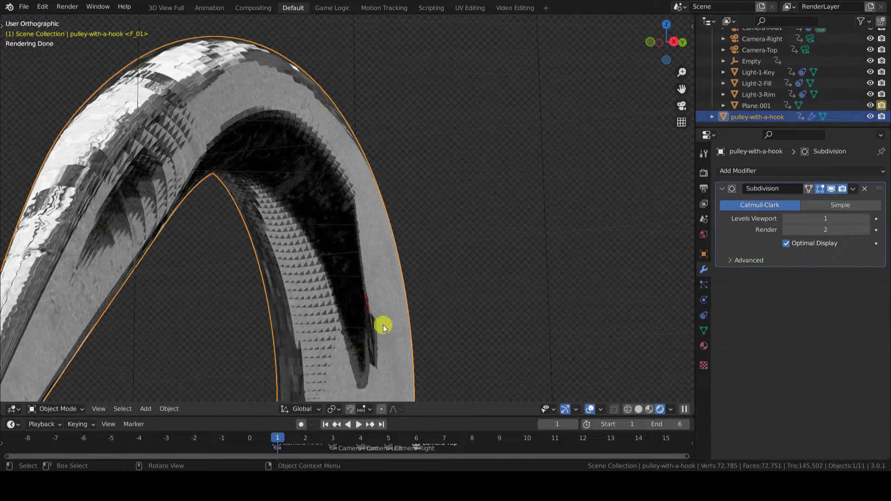
pyautogui.click(864, 189)
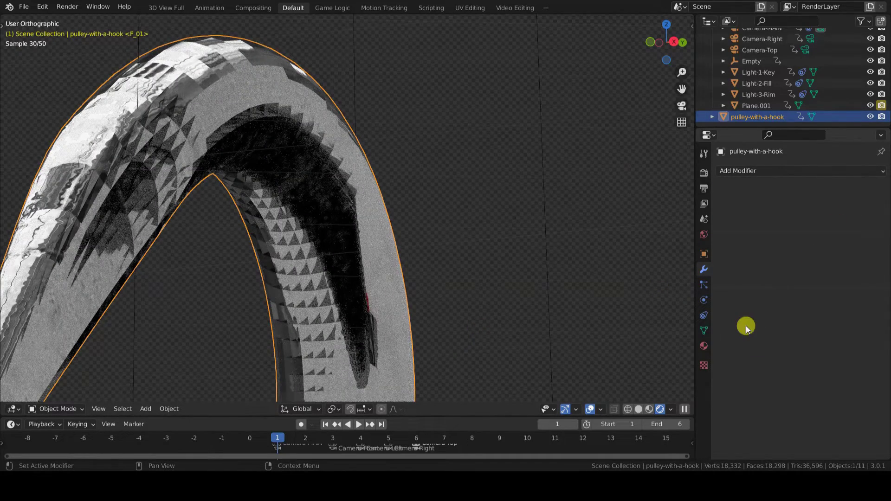
# Try a shadow terminator Shading Offset of 0.12 on the pulley, and set both its Shading Offset and Geometry Offset to 0.
pyautogui.click(704, 253)
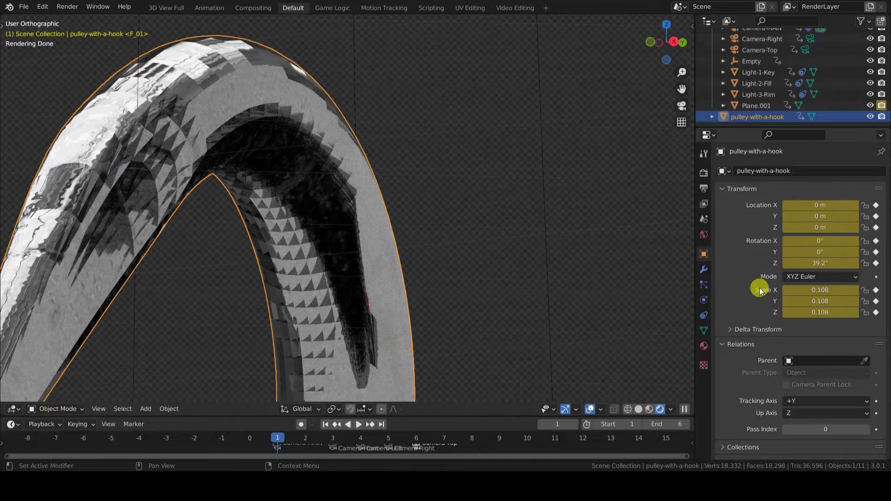
pyautogui.scroll(-10, 757, 292)
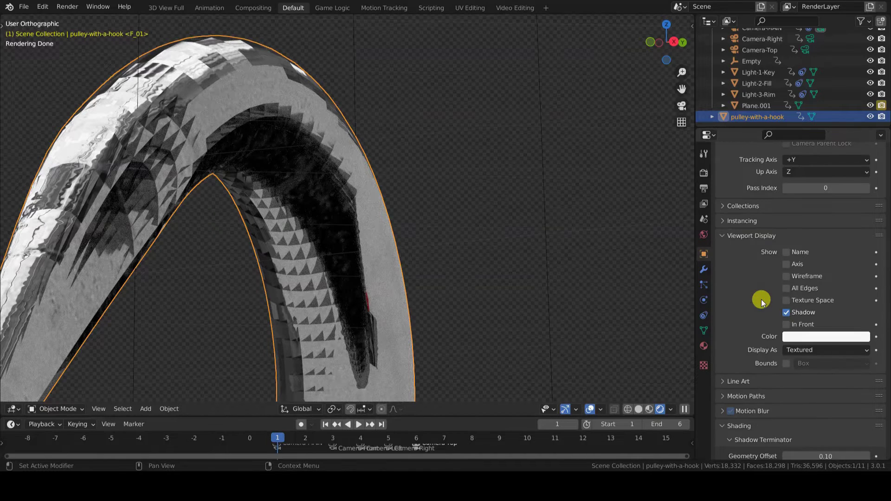
pyautogui.scroll(-4, 761, 302)
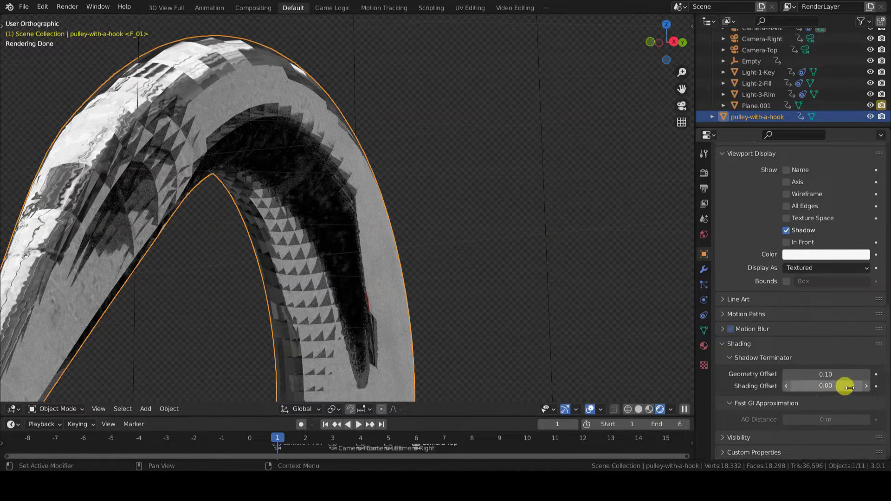
pyautogui.moveTo(849, 386); pyautogui.dragTo(866, 387)
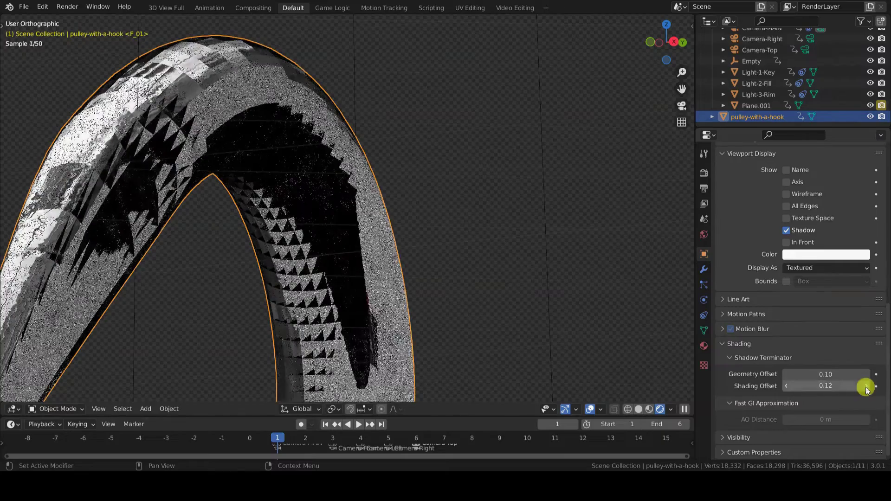
pyautogui.click(821, 386)
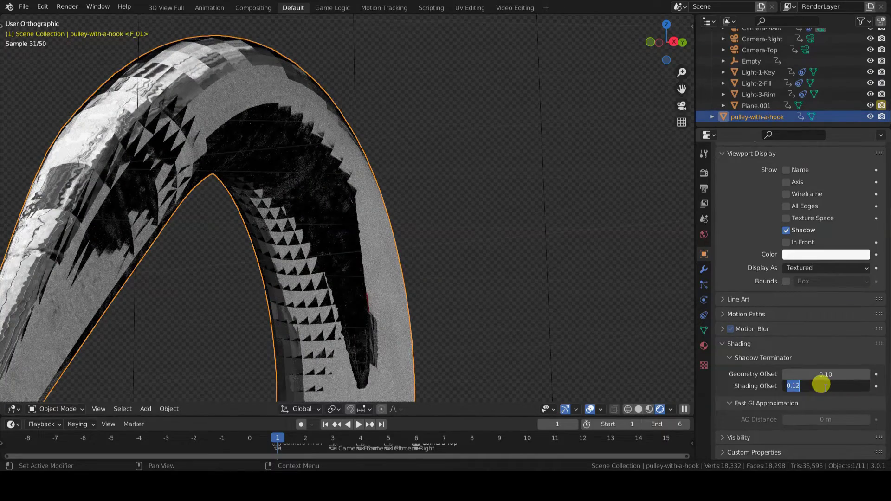
pyautogui.write('0')
pyautogui.press('Return')
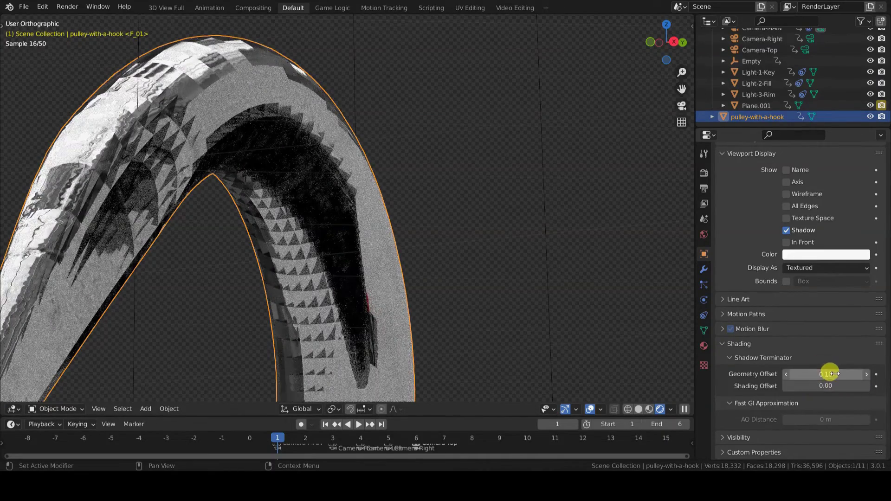
pyautogui.moveTo(829, 374)
pyautogui.mouseDown()
pyautogui.moveTo(828, 330)
pyautogui.moveTo(827, 381)
pyautogui.mouseUp()
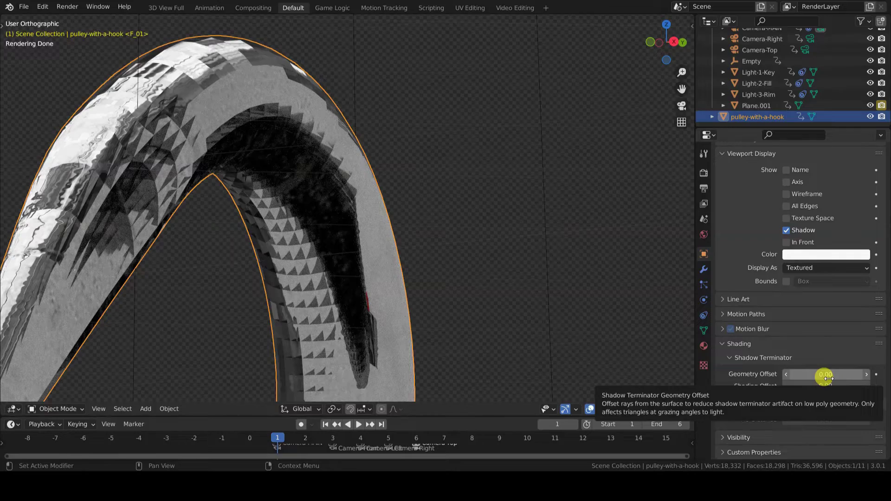
# Show the render settings, split the 3D viewport vertically, and make the new area a Shader Editor.
pyautogui.click(703, 173)
pyautogui.moveTo(691, 15); pyautogui.dragTo(398, 16)
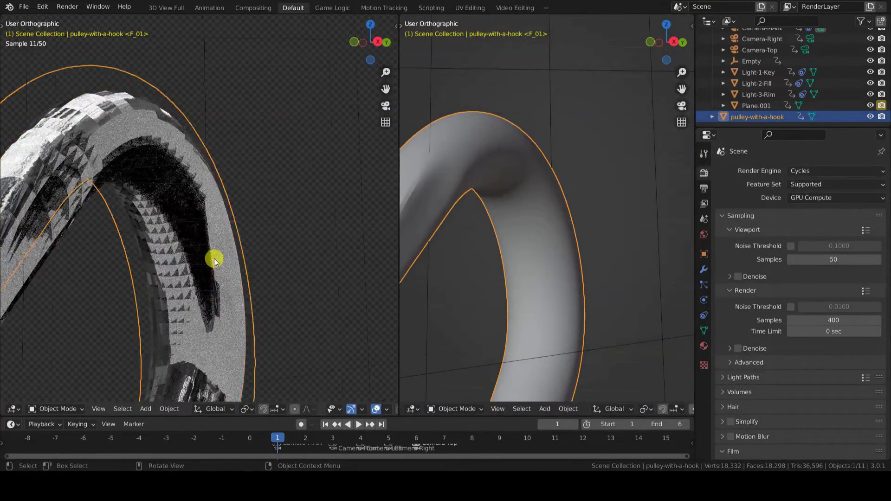
pyautogui.click(411, 408)
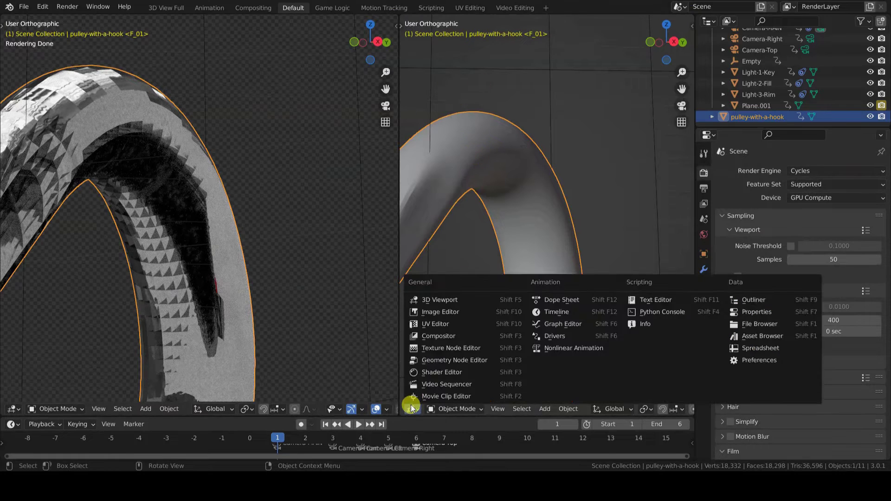
pyautogui.click(441, 373)
# Set the color space of the Normal Map image texture node to Non-Color.
pyautogui.scroll(3, 465, 339)
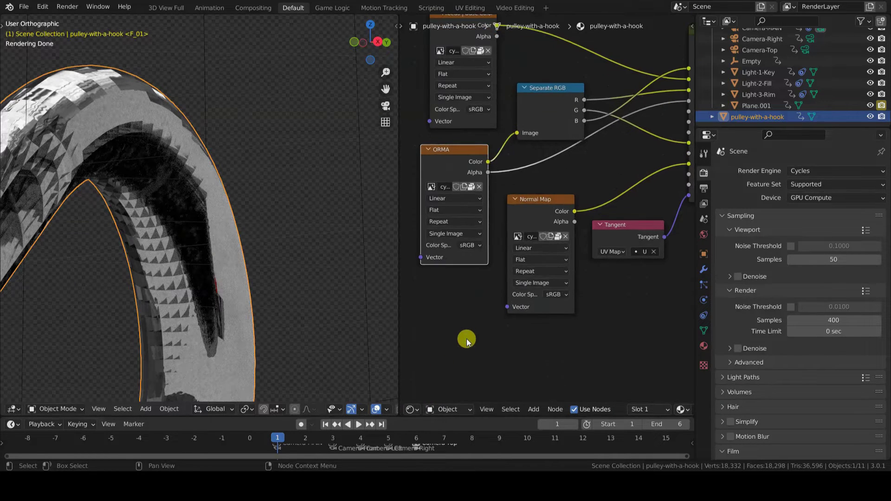
pyautogui.moveTo(466, 338); pyautogui.dragTo(576, 288, button='middle')
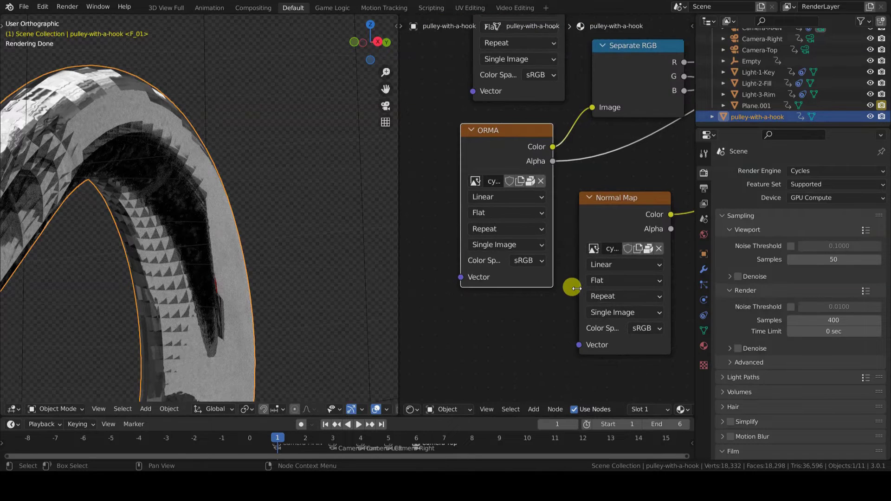
pyautogui.moveTo(632, 310); pyautogui.dragTo(609, 284, button='middle')
pyautogui.scroll(1, 609, 284)
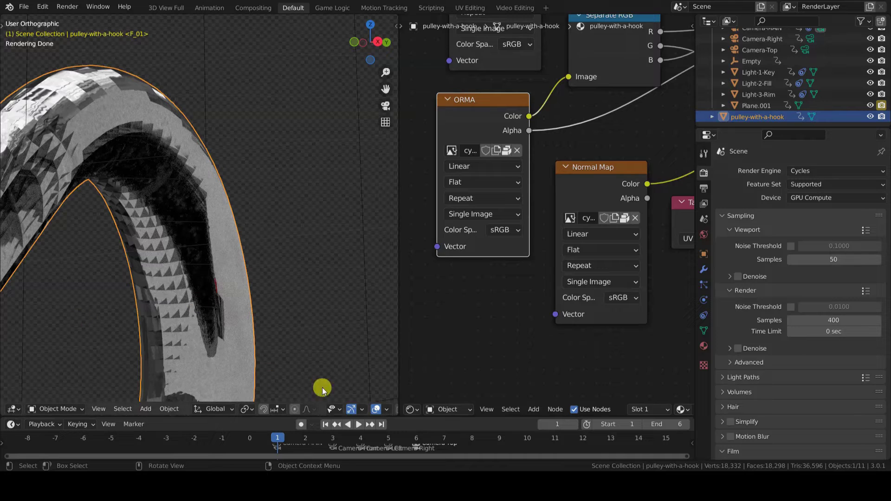
pyautogui.click(634, 299)
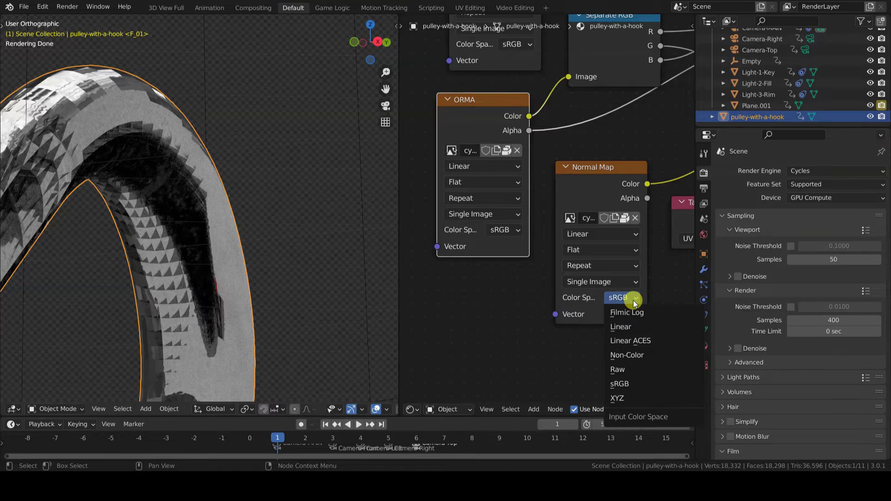
pyautogui.click(632, 355)
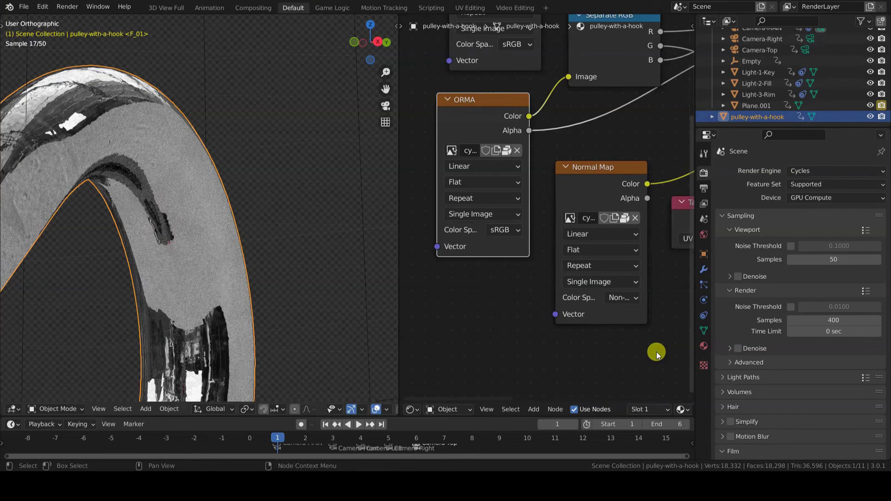
# Inspect the pulley's hook, bracket and wheel in the rendered view, and switch to Substance Painter to compare the metal surfaces.
pyautogui.scroll(-6, 241, 284)
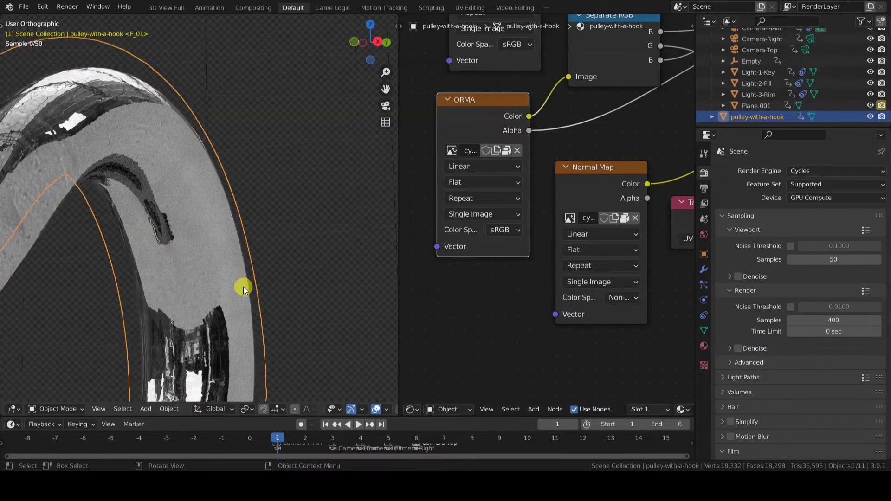
pyautogui.keyDown('shift'); pyautogui.moveTo(240, 265); pyautogui.dragTo(267, 103, button='middle'); pyautogui.keyUp('shift')
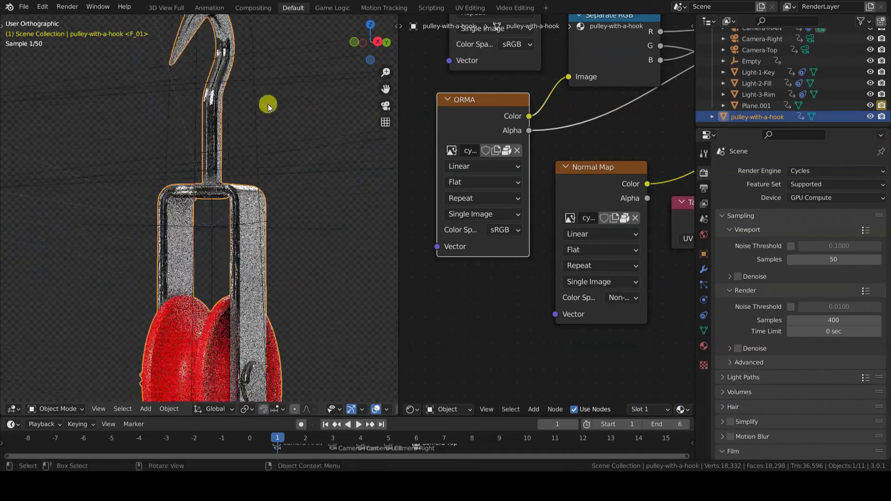
pyautogui.keyDown('shift'); pyautogui.moveTo(270, 269); pyautogui.dragTo(242, 206, button='middle'); pyautogui.keyUp('shift')
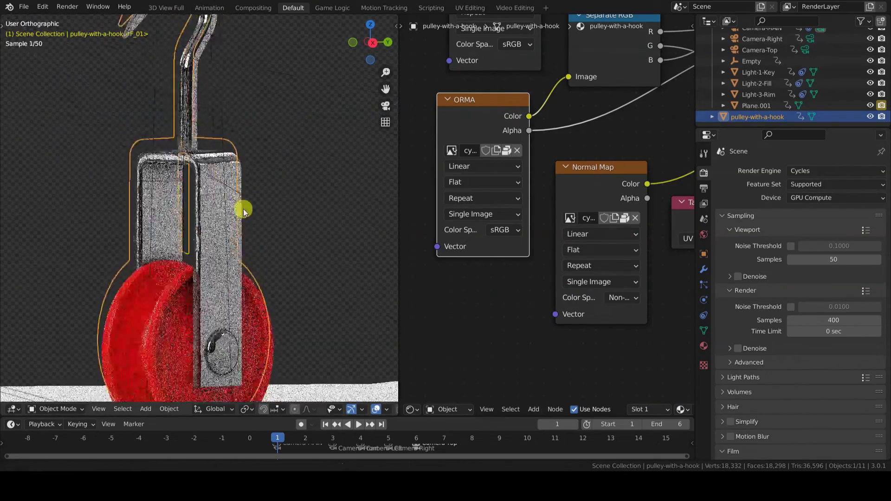
pyautogui.scroll(1, 233, 232)
pyautogui.keyDown('shift'); pyautogui.moveTo(234, 235); pyautogui.dragTo(280, 208, button='middle'); pyautogui.keyUp('shift')
pyautogui.scroll(1, 280, 204)
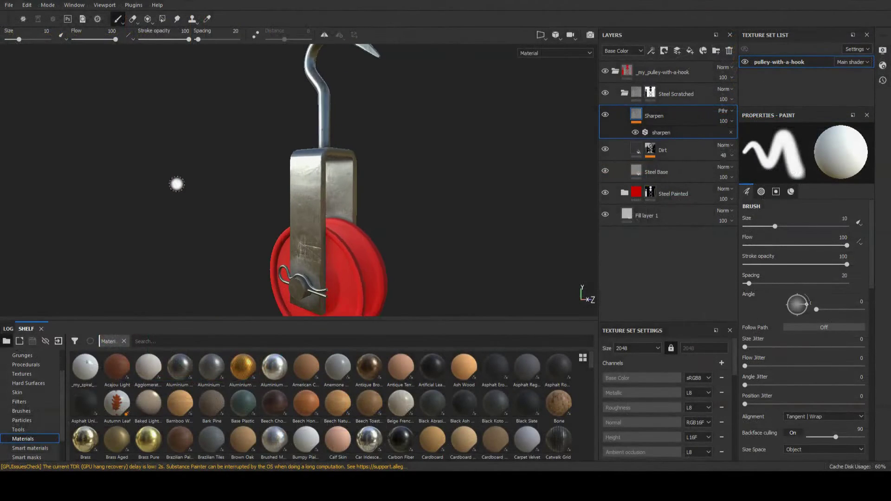
pyautogui.moveTo(176, 185)
pyautogui.keyDown('alt'); pyautogui.mouseDown()
pyautogui.moveTo(199, 202)
pyautogui.moveTo(6, 214)
pyautogui.moveTo(371, 278)
pyautogui.moveTo(428, 310)
pyautogui.moveTo(313, 205)
pyautogui.moveTo(473, 214)
pyautogui.moveTo(433, 123)
pyautogui.moveTo(420, 416)
pyautogui.moveTo(340, 229)
pyautogui.moveTo(394, 217)
pyautogui.moveTo(404, 245)
pyautogui.mouseUp(); pyautogui.keyUp('alt')
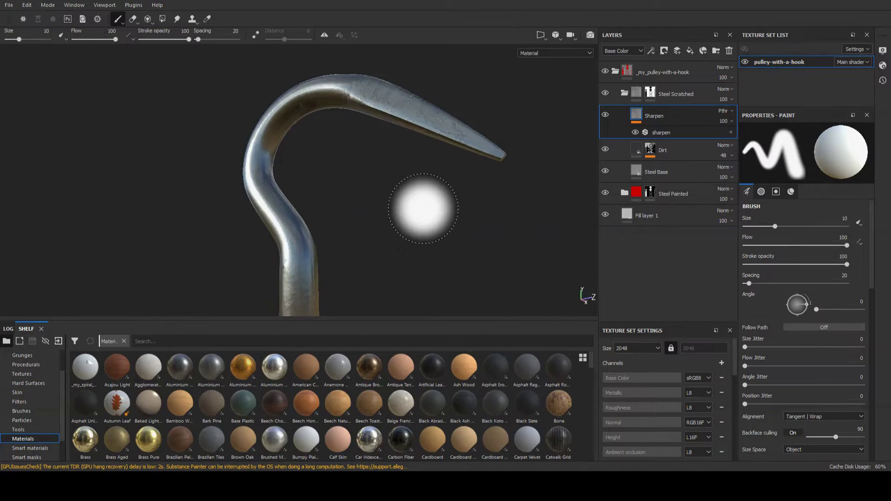
pyautogui.keyDown('alt'); pyautogui.moveTo(423, 209); pyautogui.dragTo(343, 246); pyautogui.keyUp('alt')
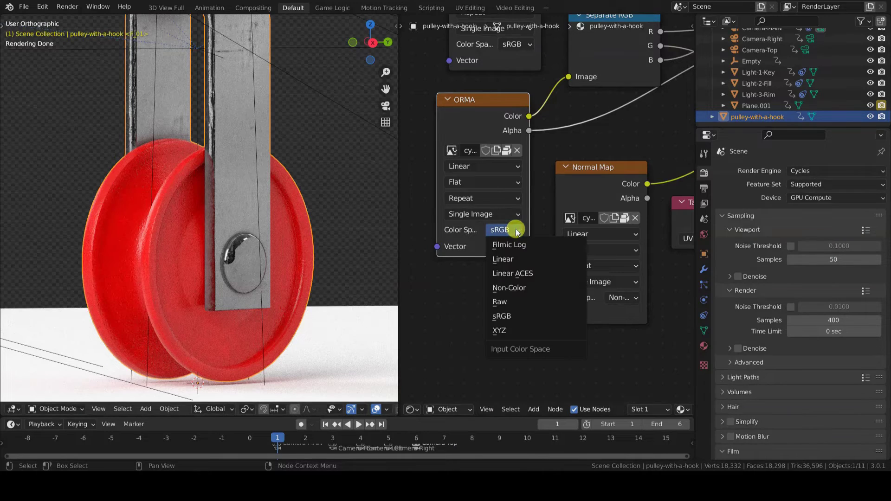
# Switch back to Blender, try the Linear color space on the ORMA texture node, and restore sRGB.
pyautogui.click(537, 261)
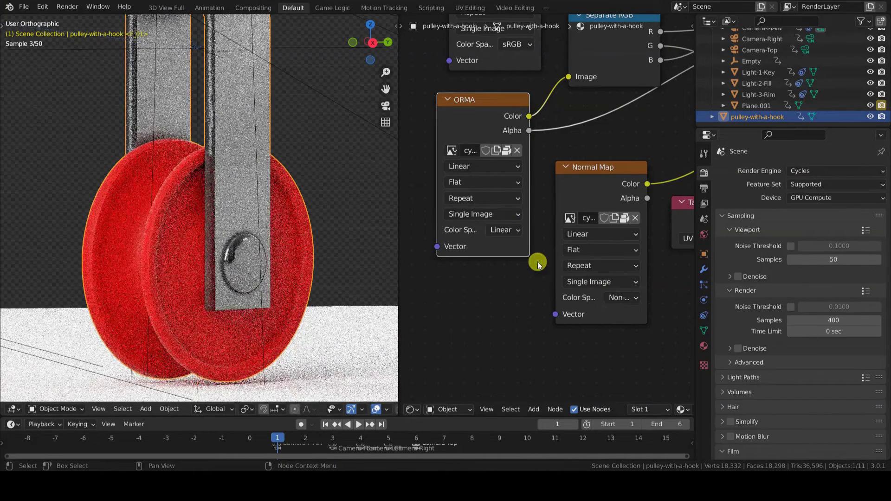
pyautogui.keyDown('shift'); pyautogui.moveTo(235, 129); pyautogui.dragTo(251, 35, button='middle'); pyautogui.keyUp('shift')
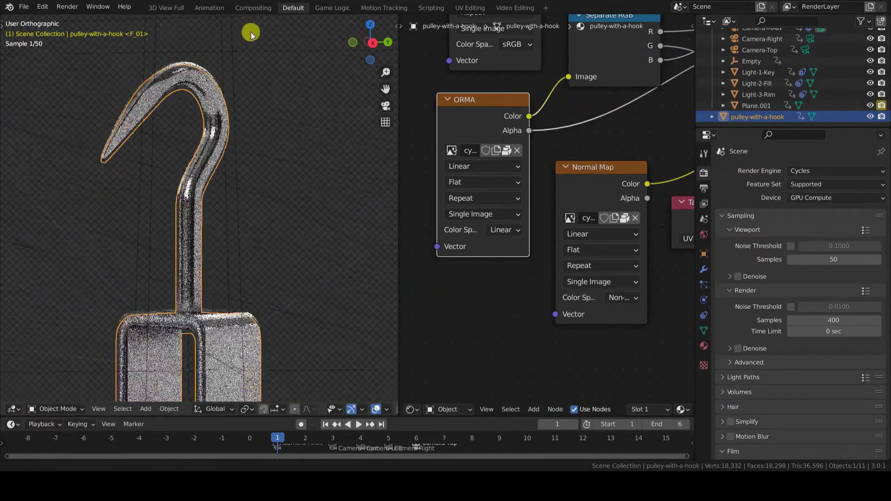
pyautogui.click(500, 232)
pyautogui.click(517, 312)
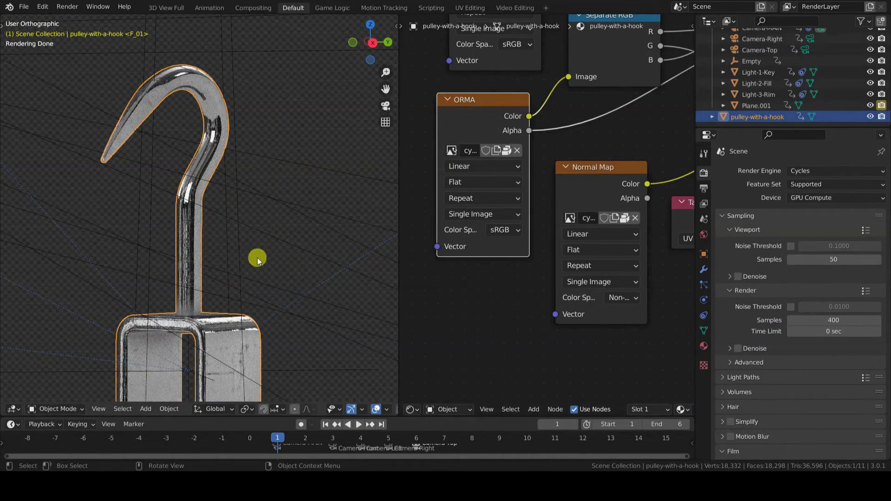
# Set the ORMA texture node's color space to Non-Color and examine the hook's shading up close.
pyautogui.click(507, 231)
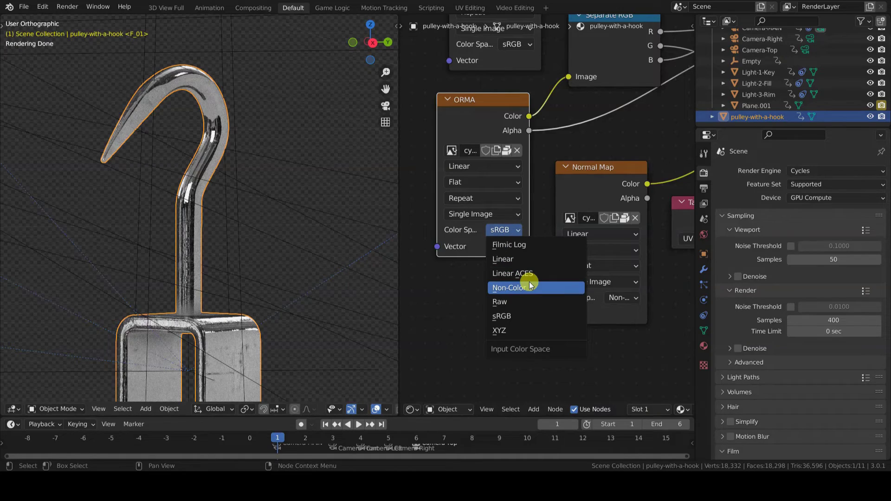
pyautogui.click(529, 282)
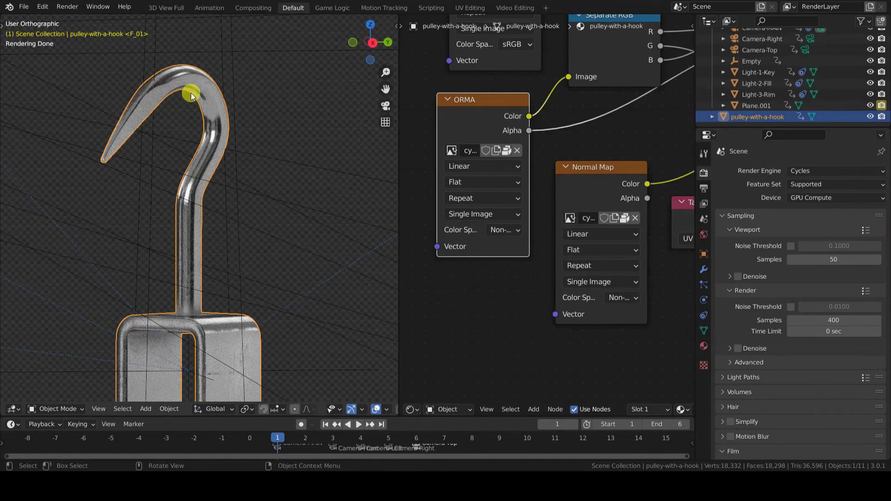
pyautogui.scroll(5, 190, 95)
pyautogui.keyDown('shift'); pyautogui.moveTo(230, 209); pyautogui.dragTo(311, 296, button='middle'); pyautogui.keyUp('shift')
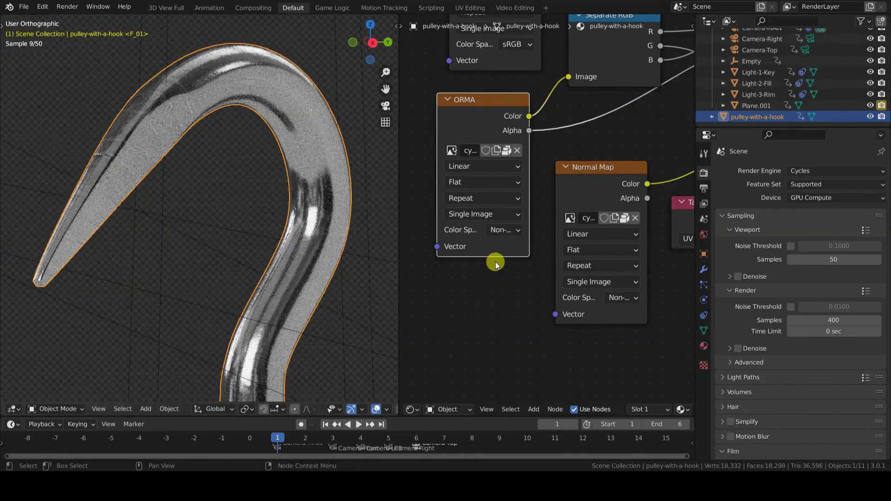
# Compare the hook's shading with the ORMA texture in sRGB, and return its color space to Non-Color.
pyautogui.click(499, 230)
pyautogui.click(518, 313)
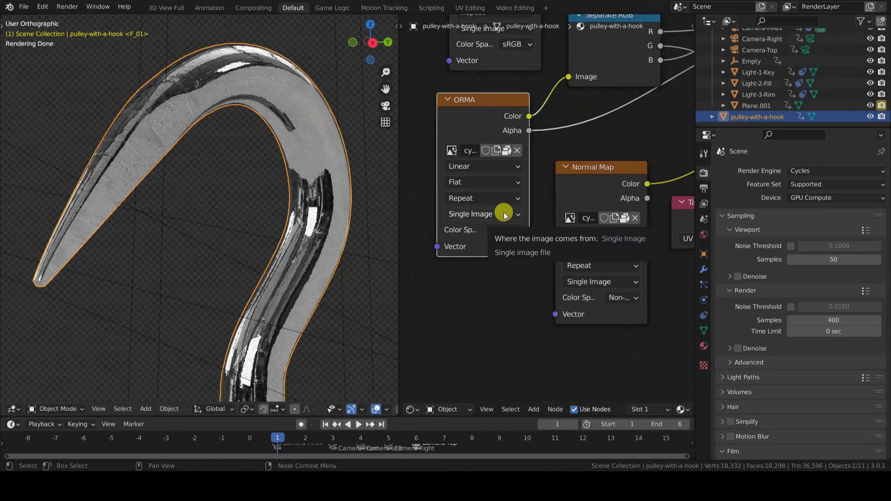
pyautogui.click(511, 230)
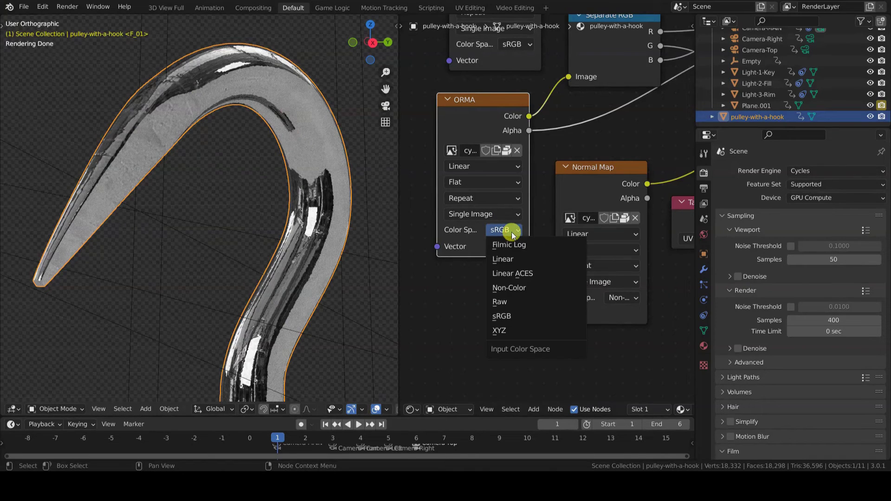
pyautogui.click(535, 287)
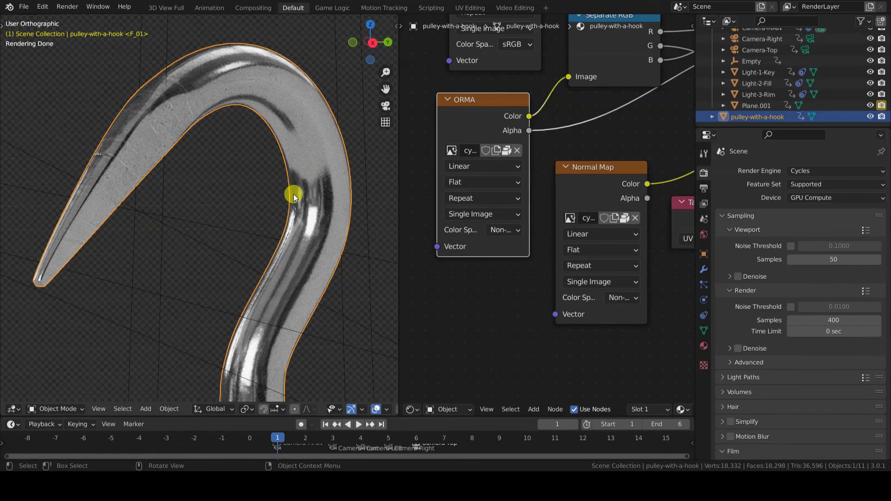